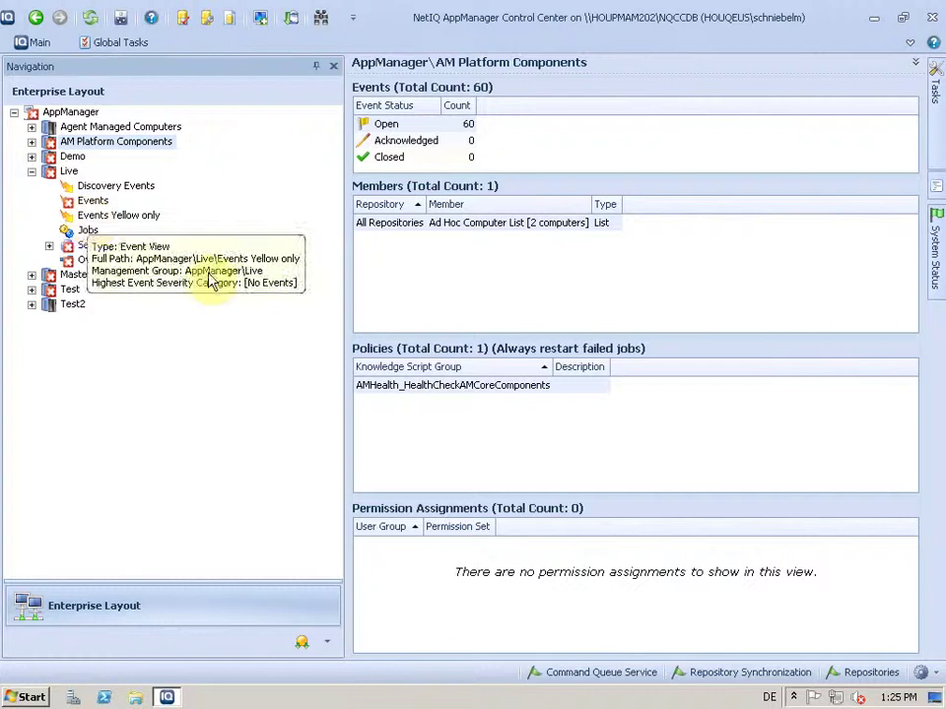
- Expand the Live group's Servers view down to the AppManager Role objects of HOUPMAM201's AppManager Server
left_click(49, 246)
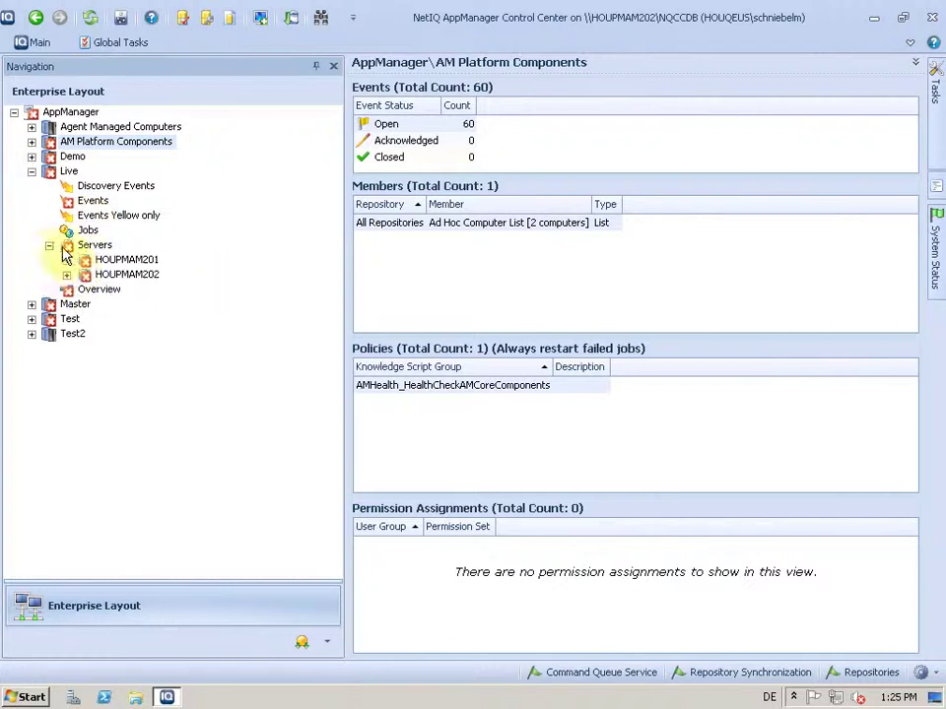
left_click(66, 260)
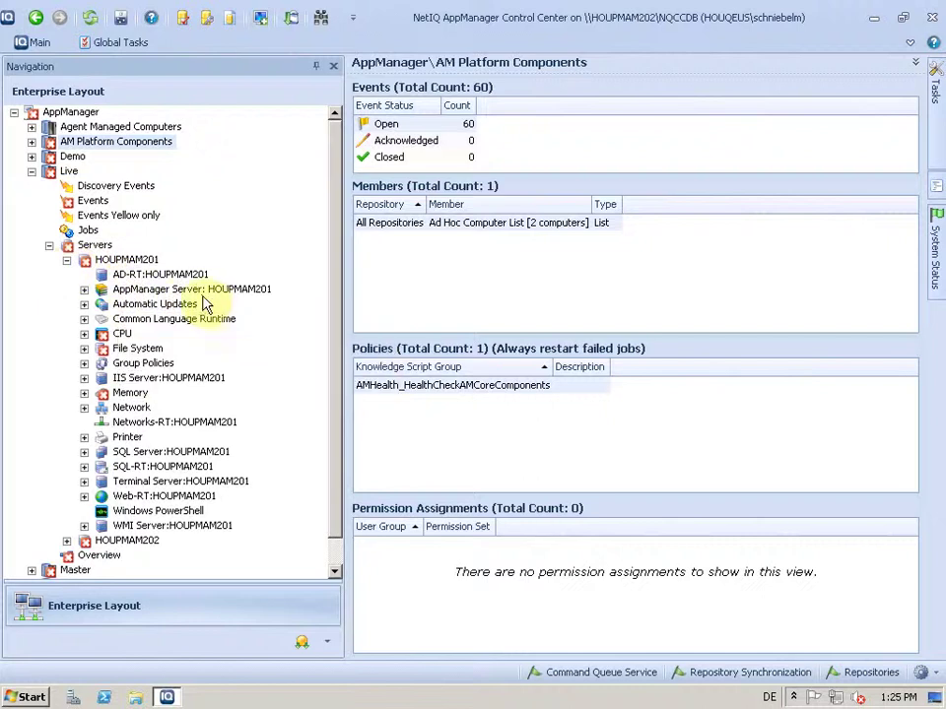
mouse_move(162, 305)
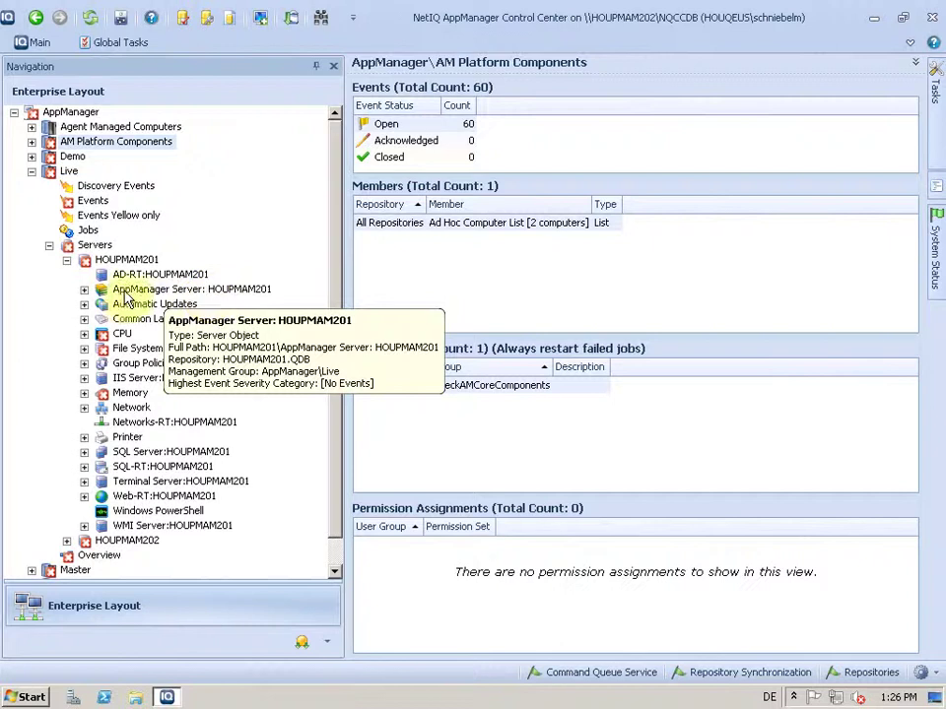
left_click(85, 291)
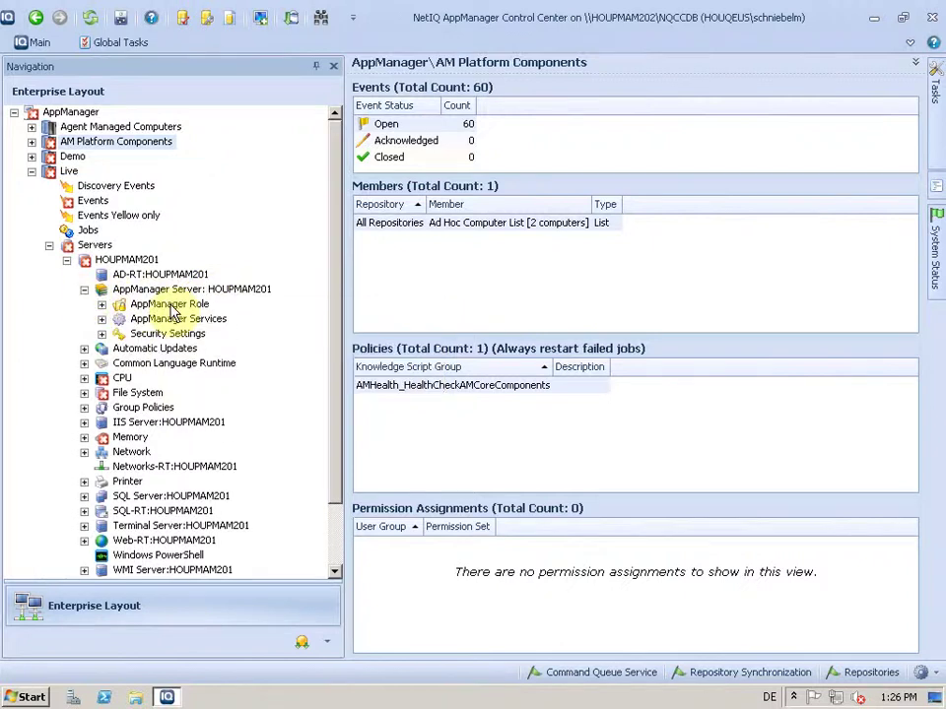
mouse_move(171, 327)
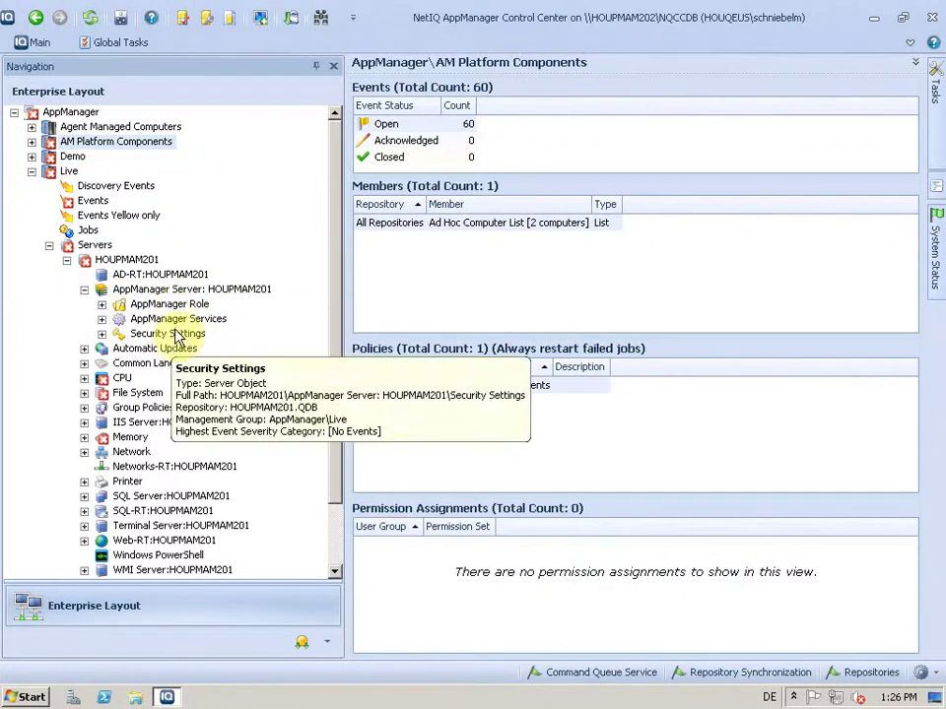
left_click(101, 305)
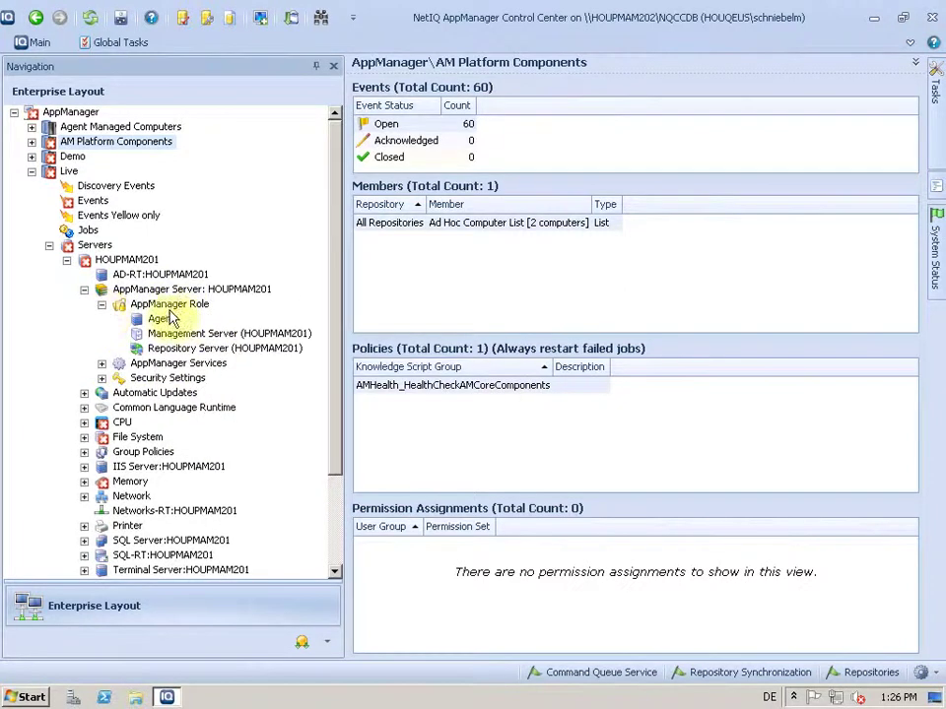
mouse_move(170, 328)
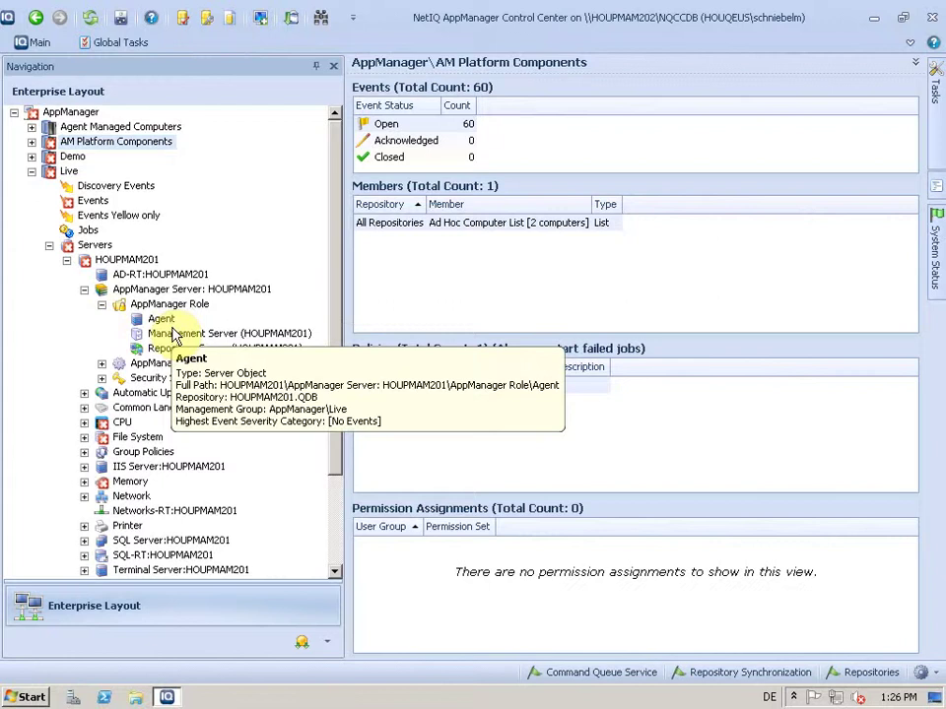
mouse_move(180, 358)
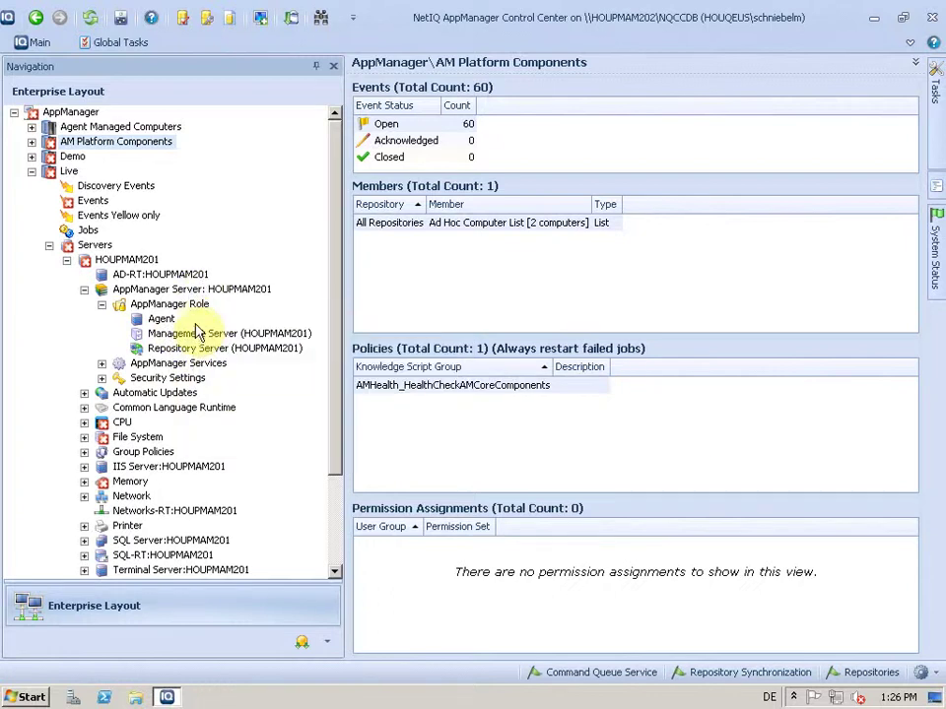
- Examine the details of HOUPMAM201's Agent, Management Server and Repository Server roles, including ports and repository version
left_click(163, 321)
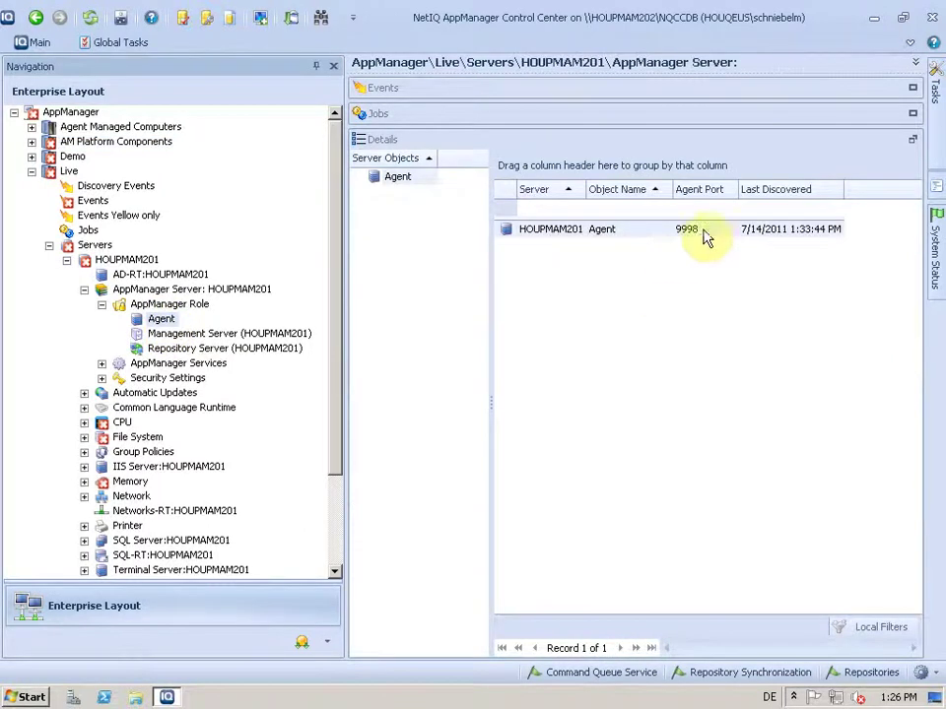
left_click(198, 333)
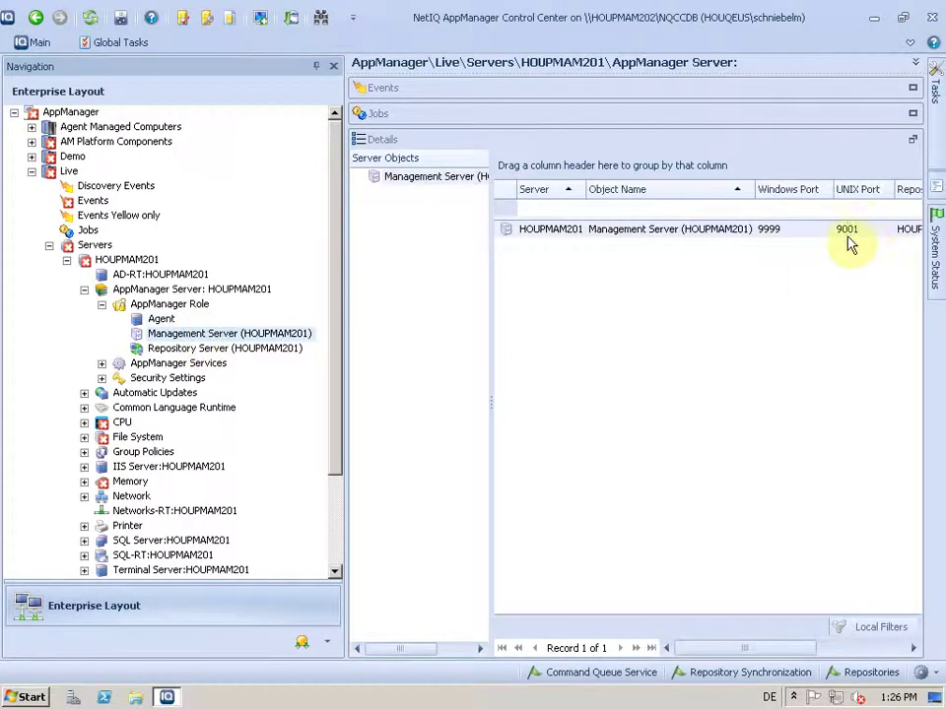
left_click(182, 349)
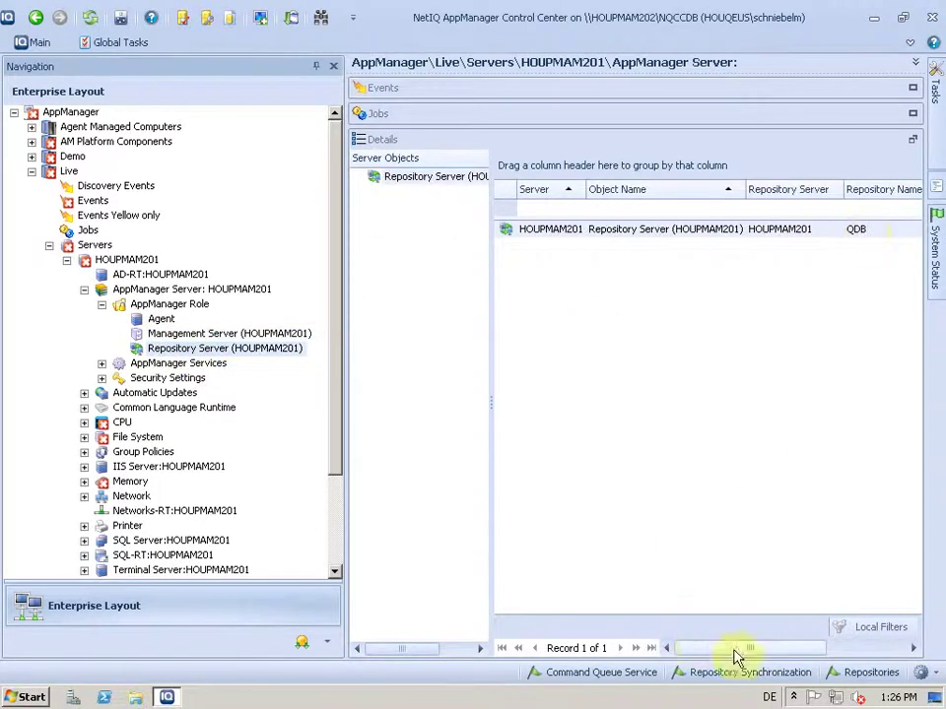
left_click_drag(731, 649, 793, 650)
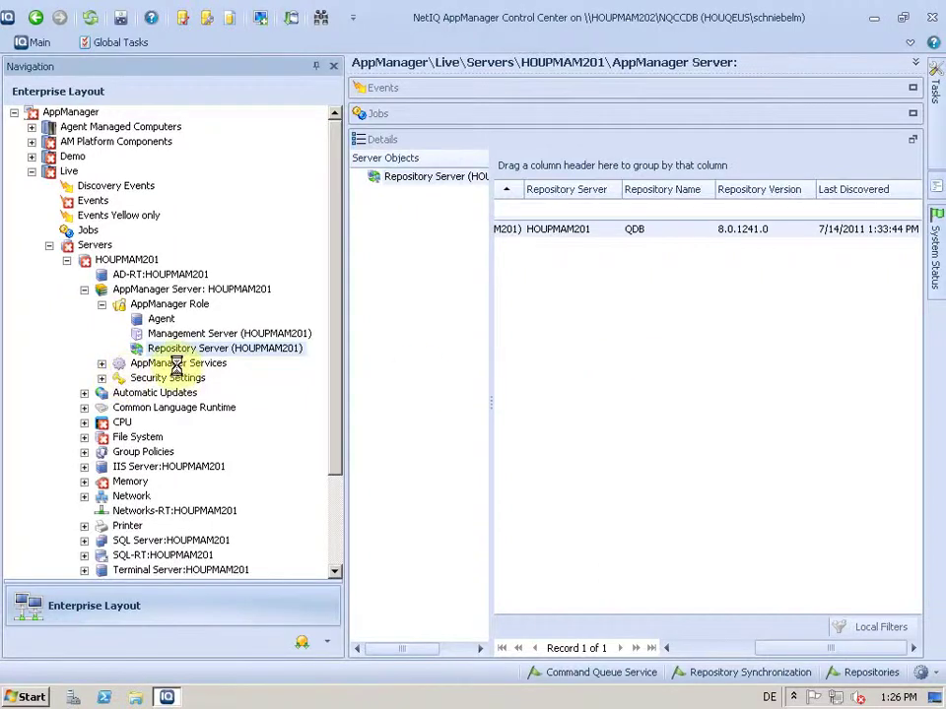
- Examine the AppManager Services and Security Settings objects discovered on HOUPMAM201
left_click(102, 364)
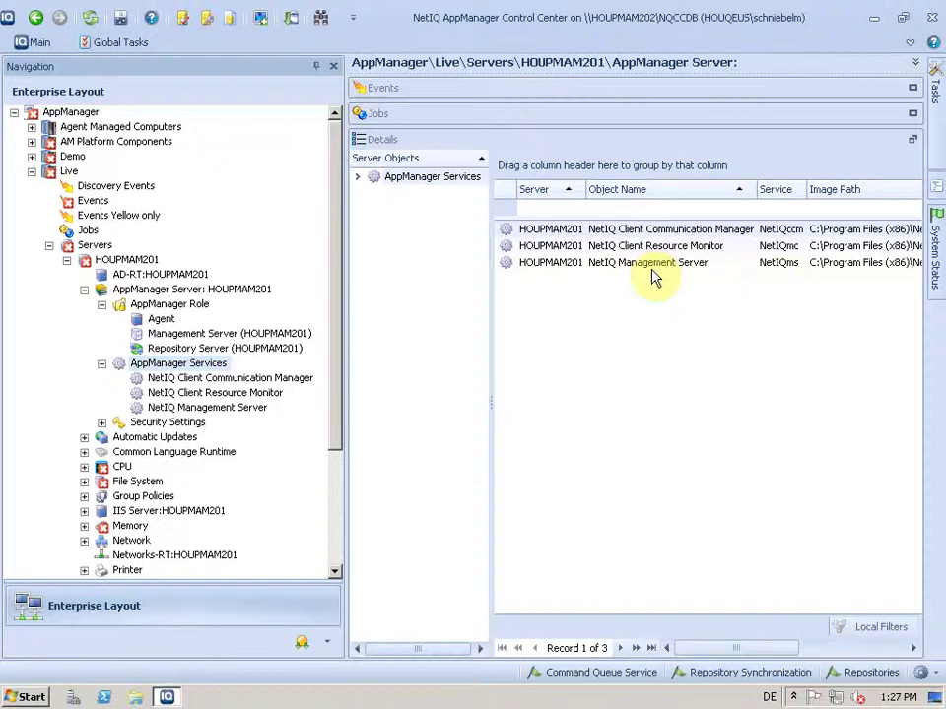
left_click(101, 422)
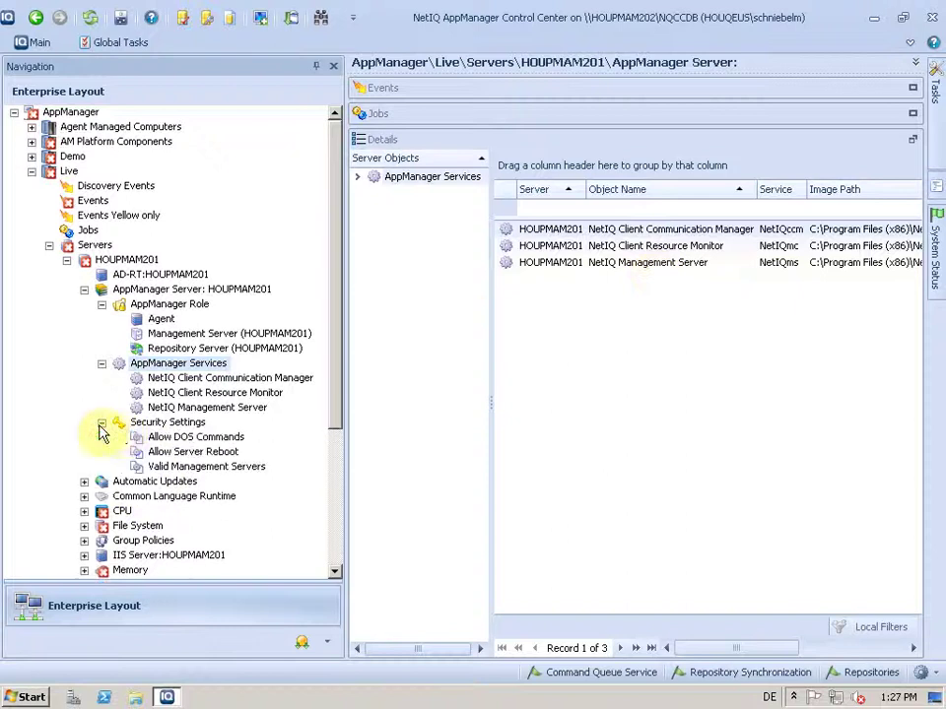
left_click(168, 422)
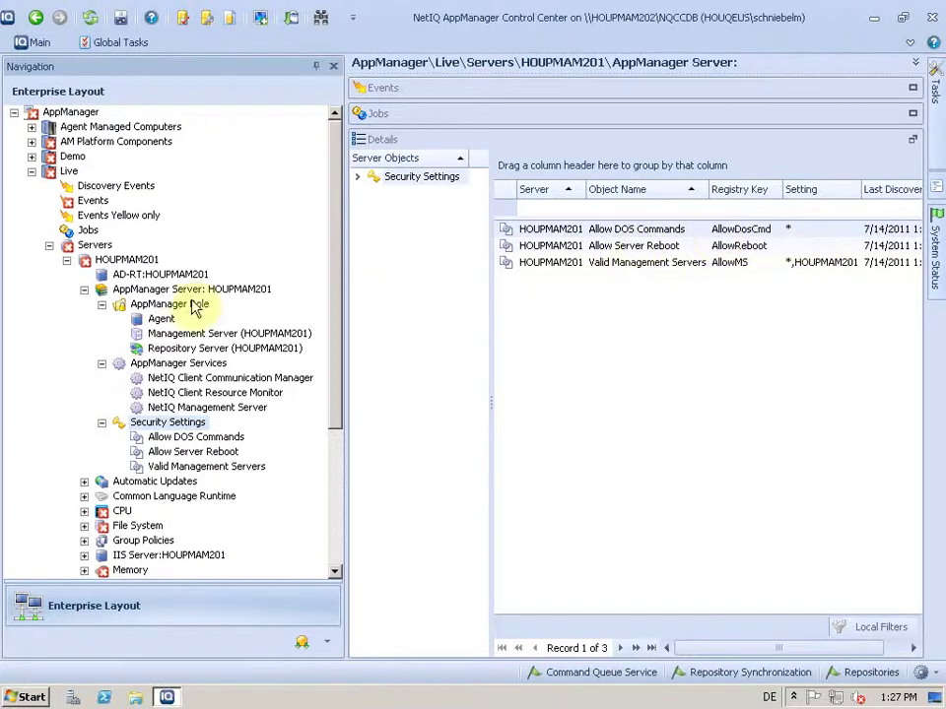
- Collapse HOUPMAM201 and expand HOUPMAM202 down to its AppManager Role objects
left_click(66, 260)
left_click(66, 275)
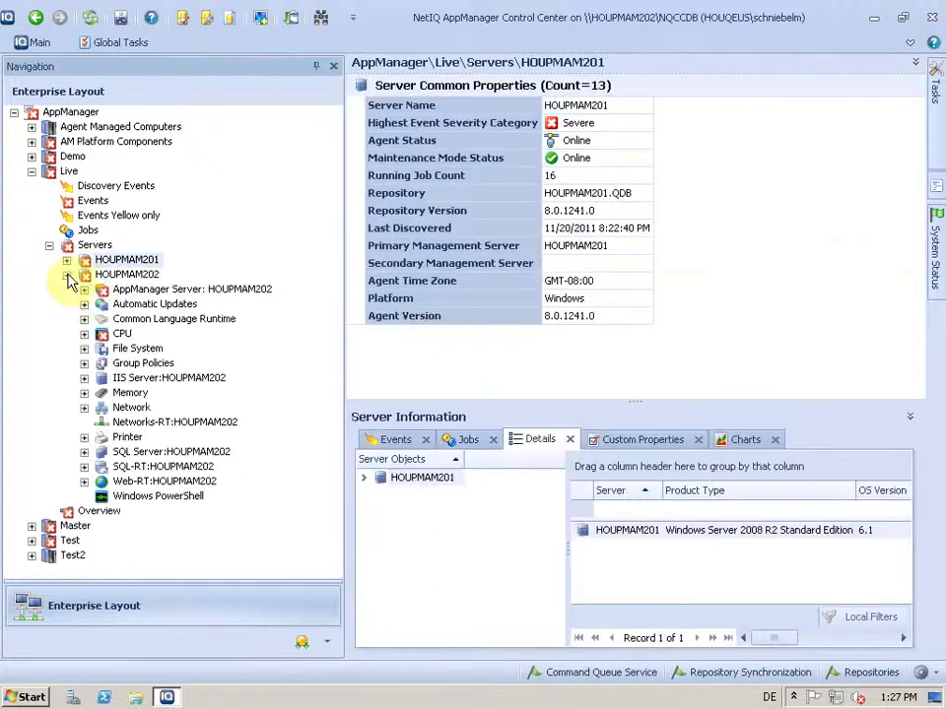
left_click(83, 289)
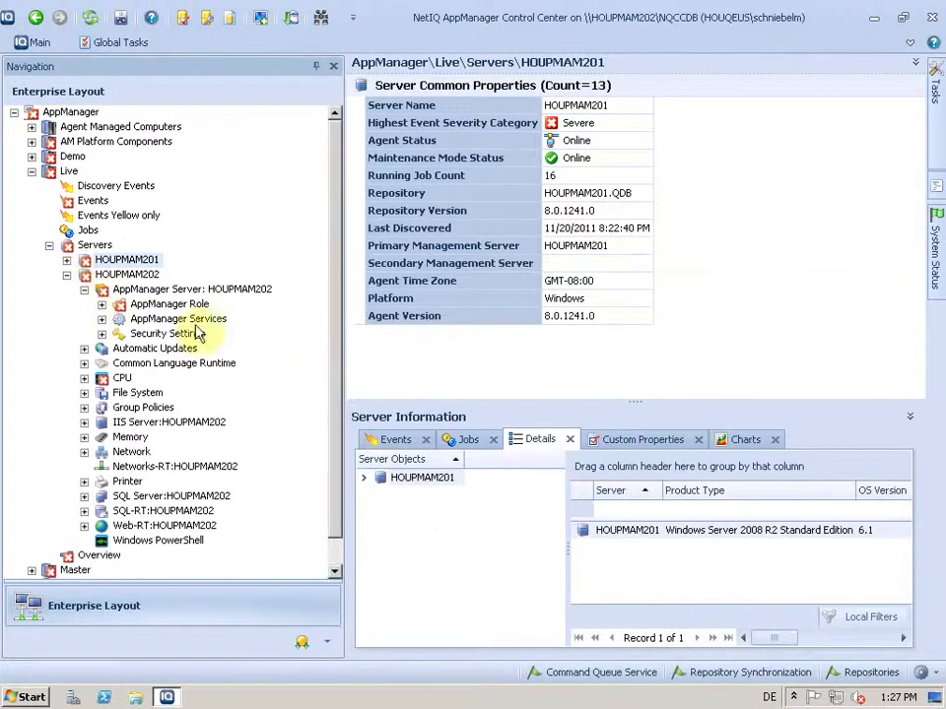
left_click(102, 305)
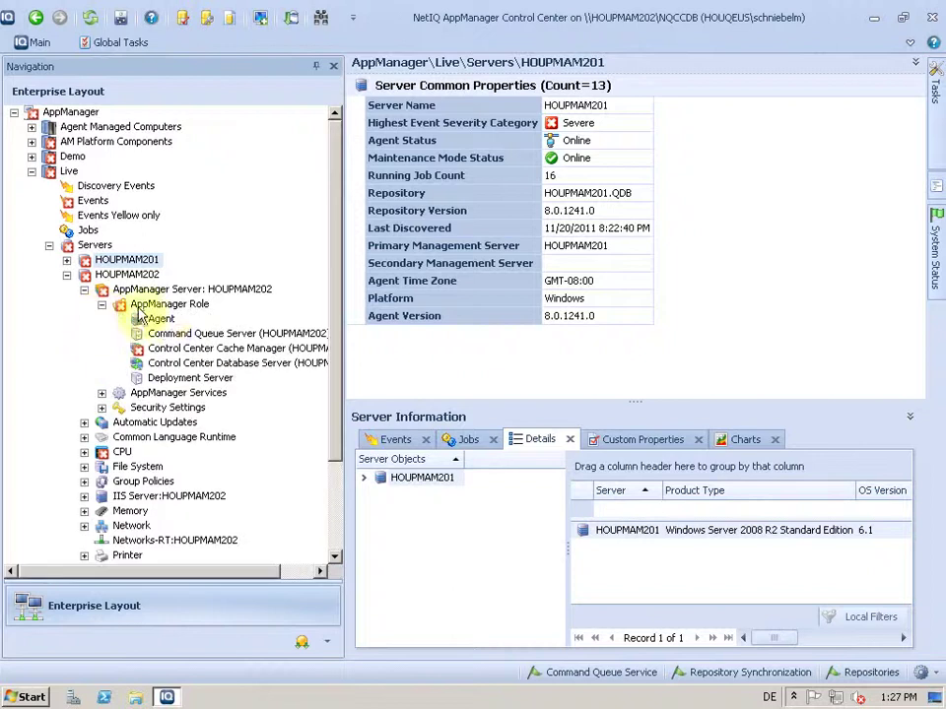
- Examine the details of each AppManager role on HOUPMAM202, from Agent through Control Center Database Server to Deployment Server
left_click(162, 319)
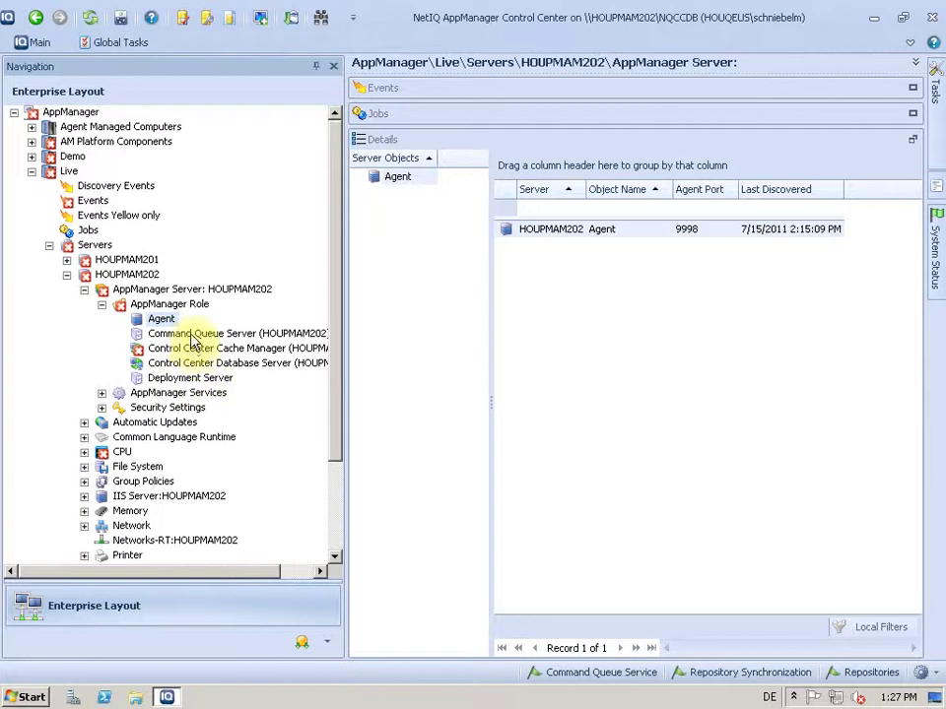
left_click(195, 336)
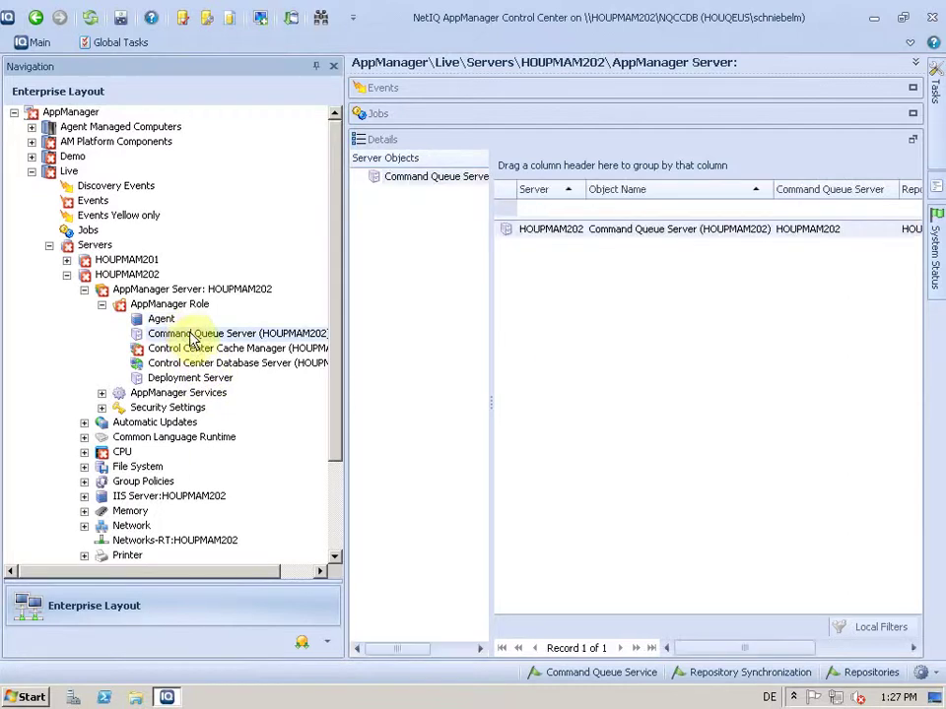
left_click(197, 352)
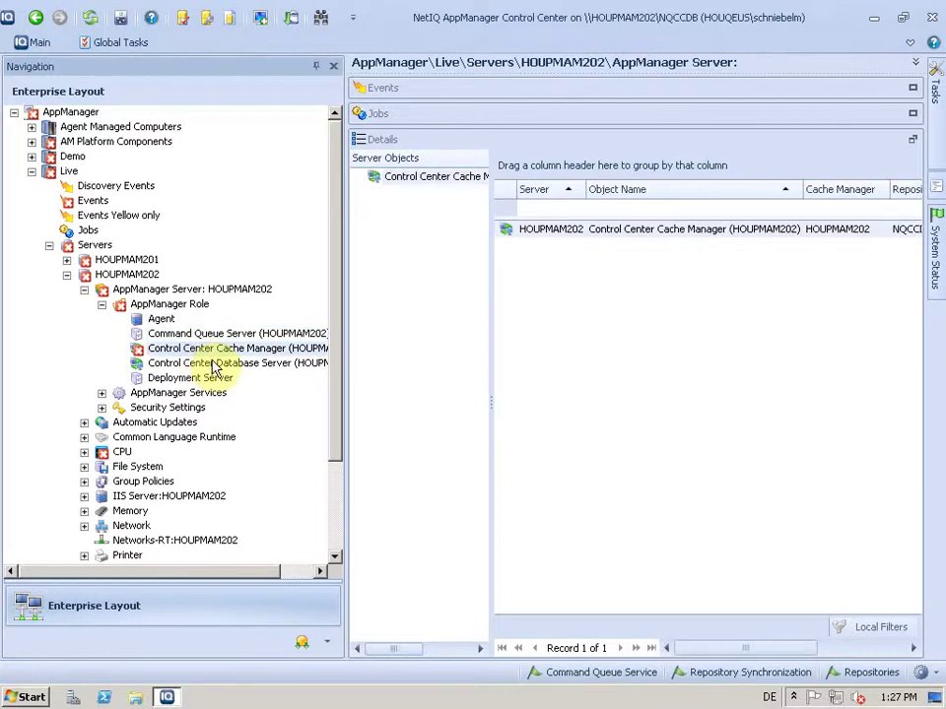
left_click(212, 367)
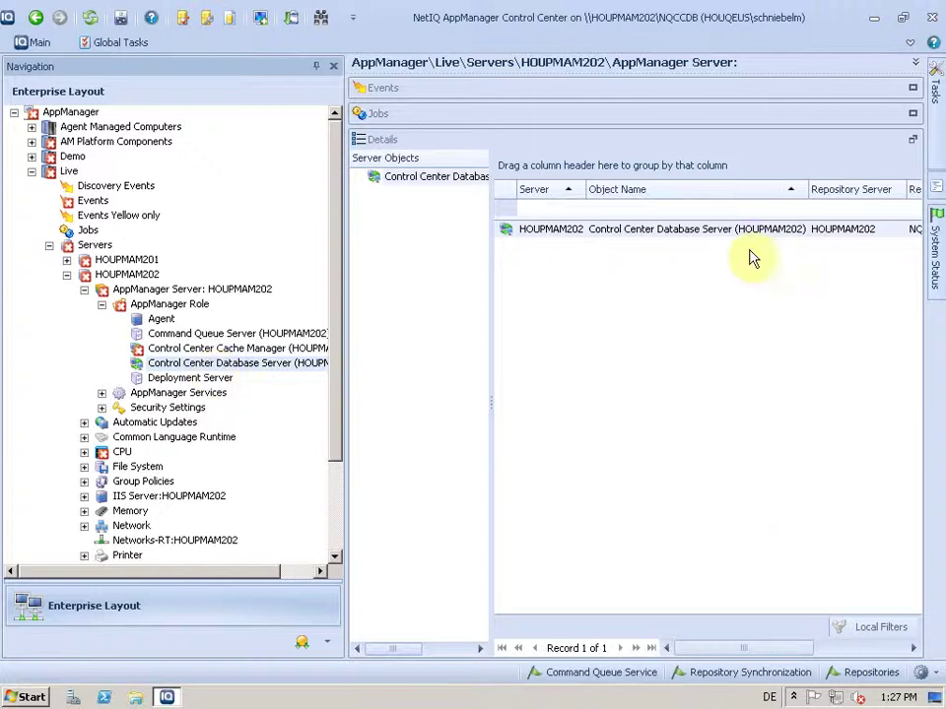
left_click_drag(716, 650, 798, 662)
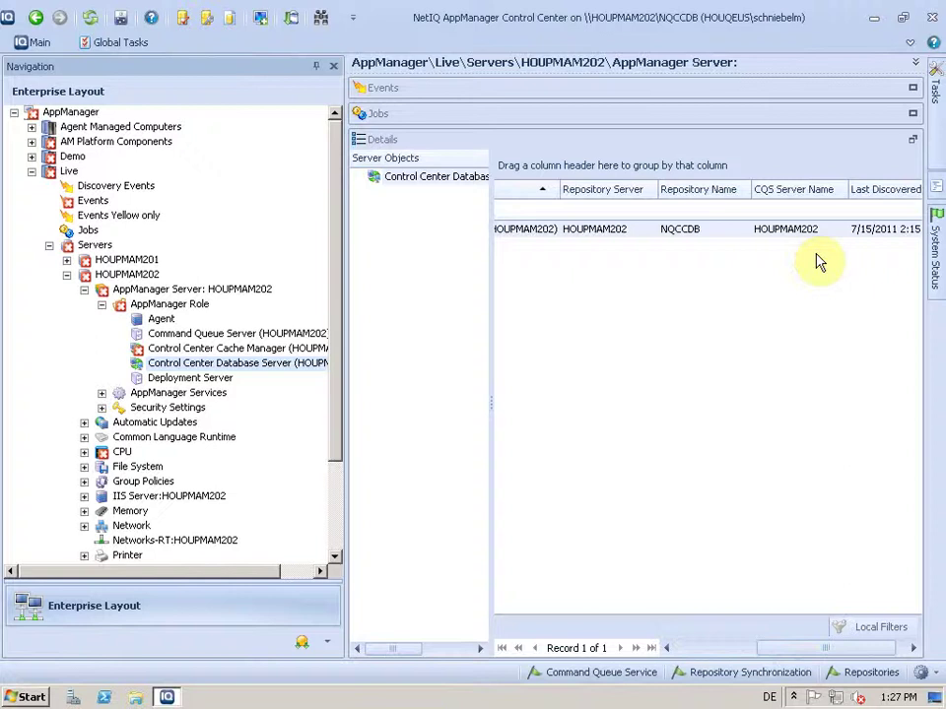
left_click(201, 381)
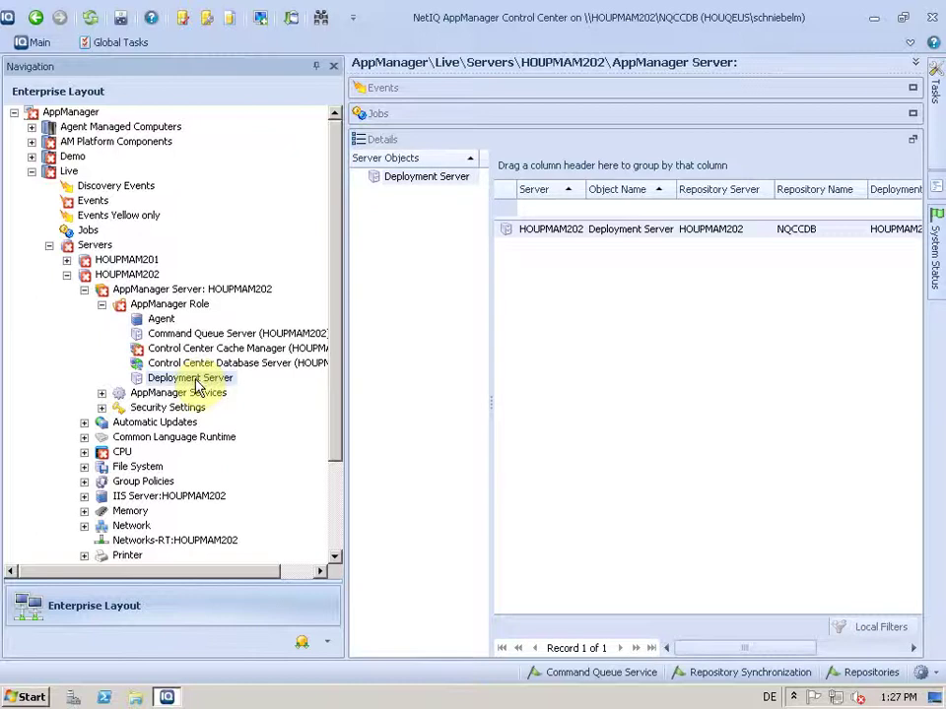
- Expand AppManager Services under HOUPMAM202 and examine its service objects
left_click(100, 394)
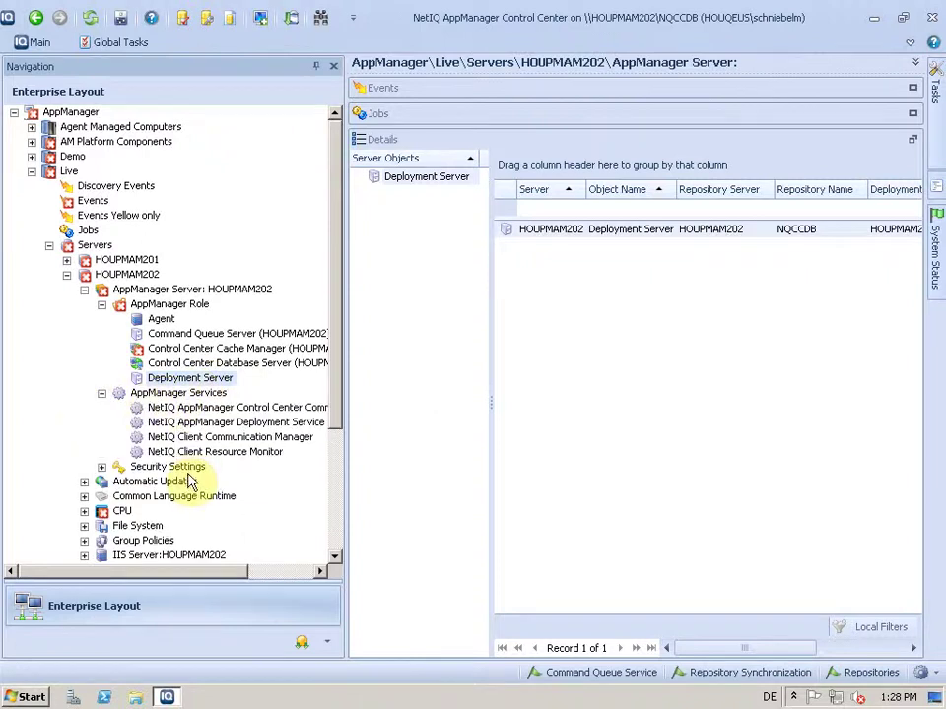
mouse_move(185, 414)
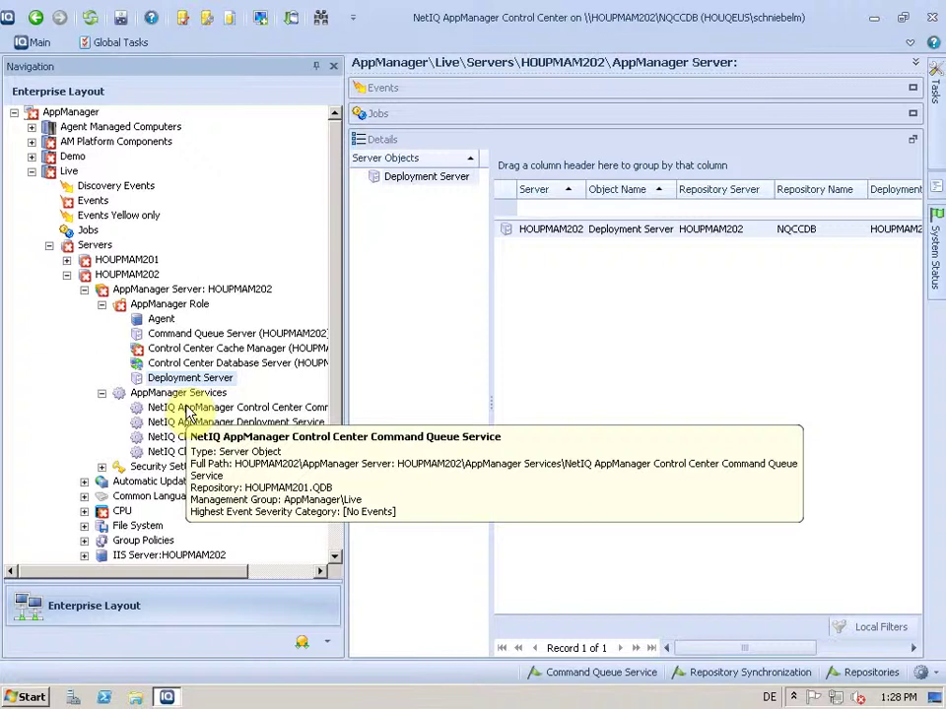
mouse_move(222, 366)
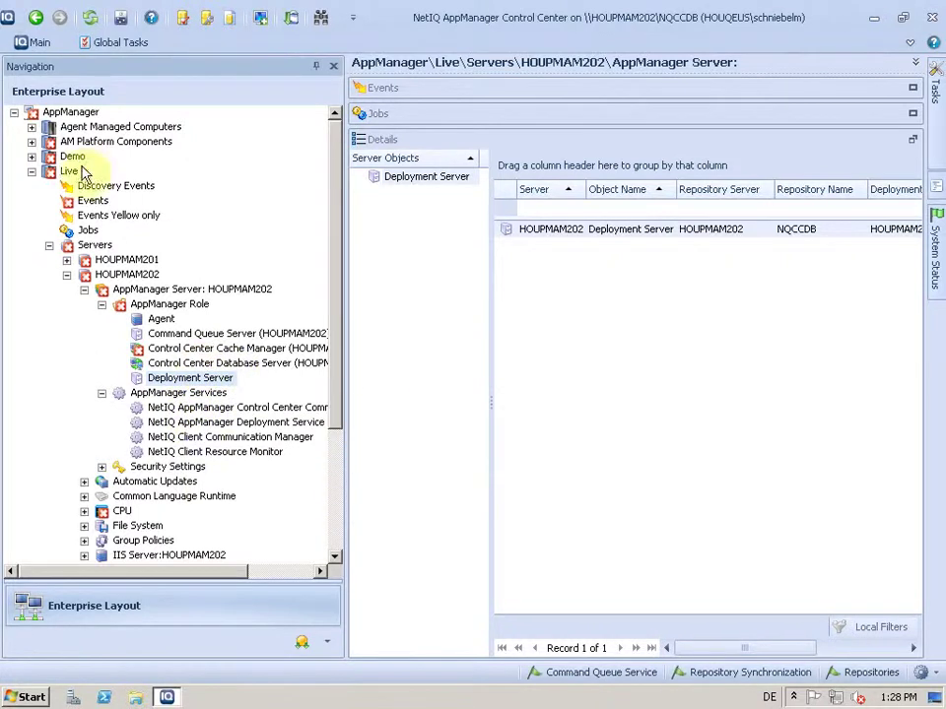
- Expand the Agent Managed Computers group and the AM Platform Components group down to its AM Databases servers
left_click(32, 126)
mouse_move(116, 144)
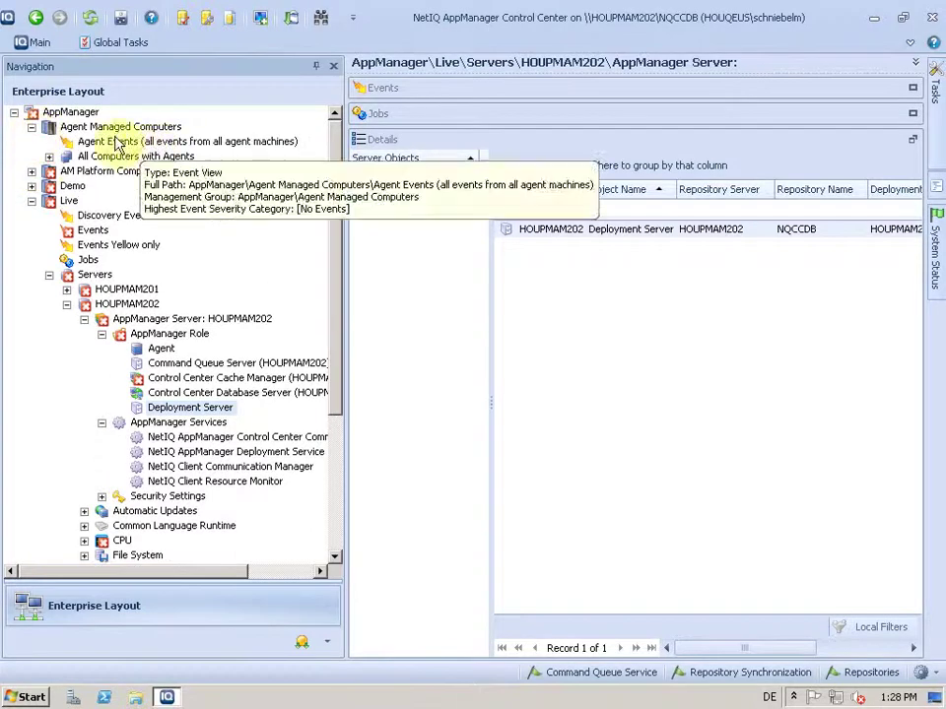
left_click(31, 171)
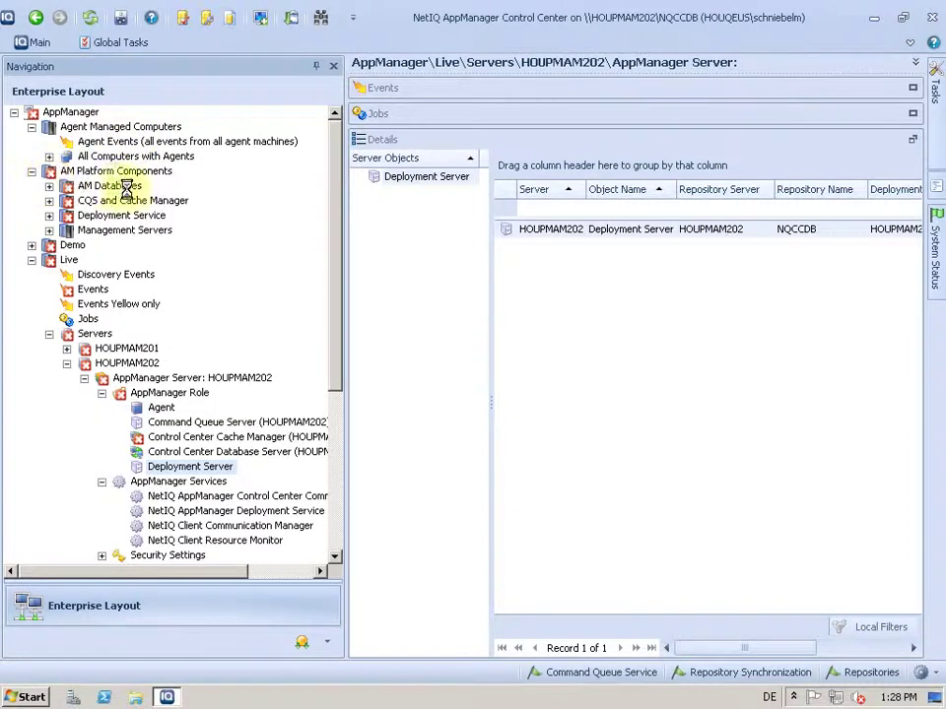
mouse_move(138, 194)
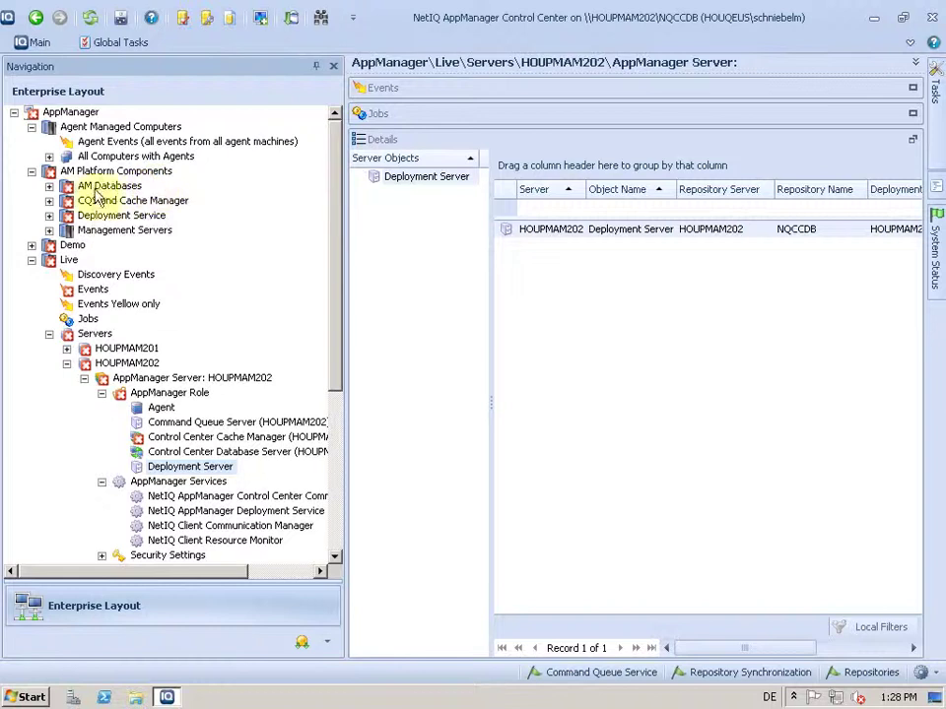
left_click(49, 188)
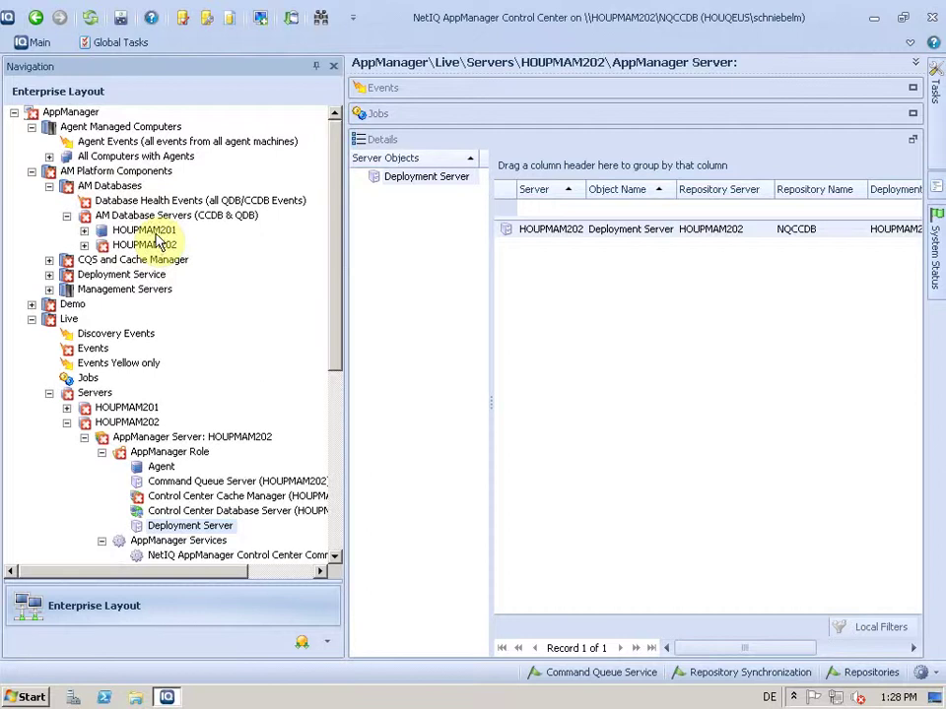
mouse_move(148, 237)
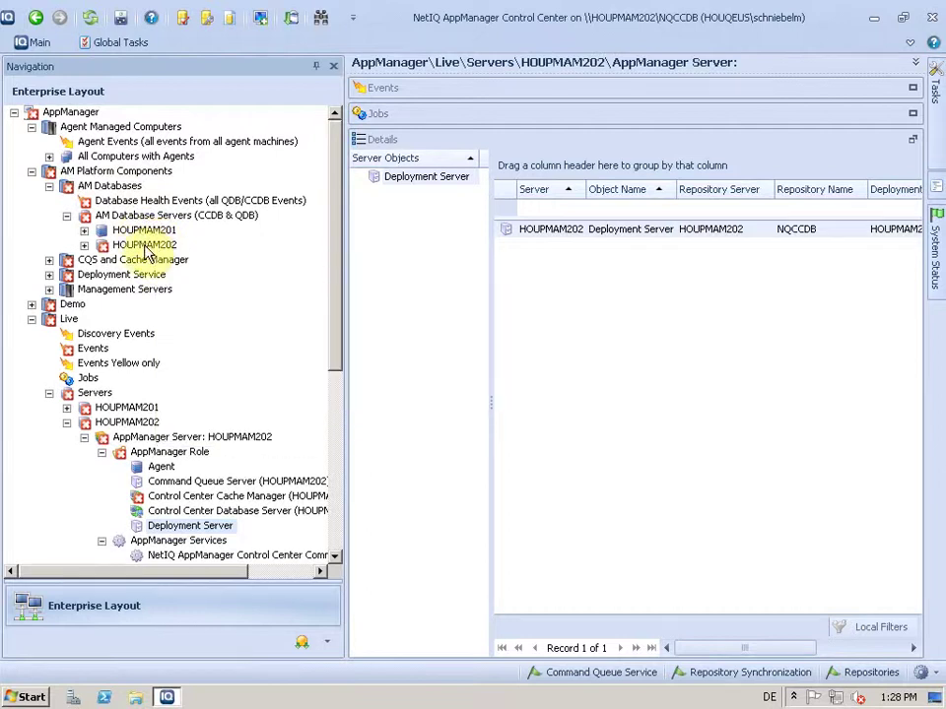
- Open the properties of the Control Center Cache Manager error event in the CQS & Cache Manager Events view
left_click(49, 262)
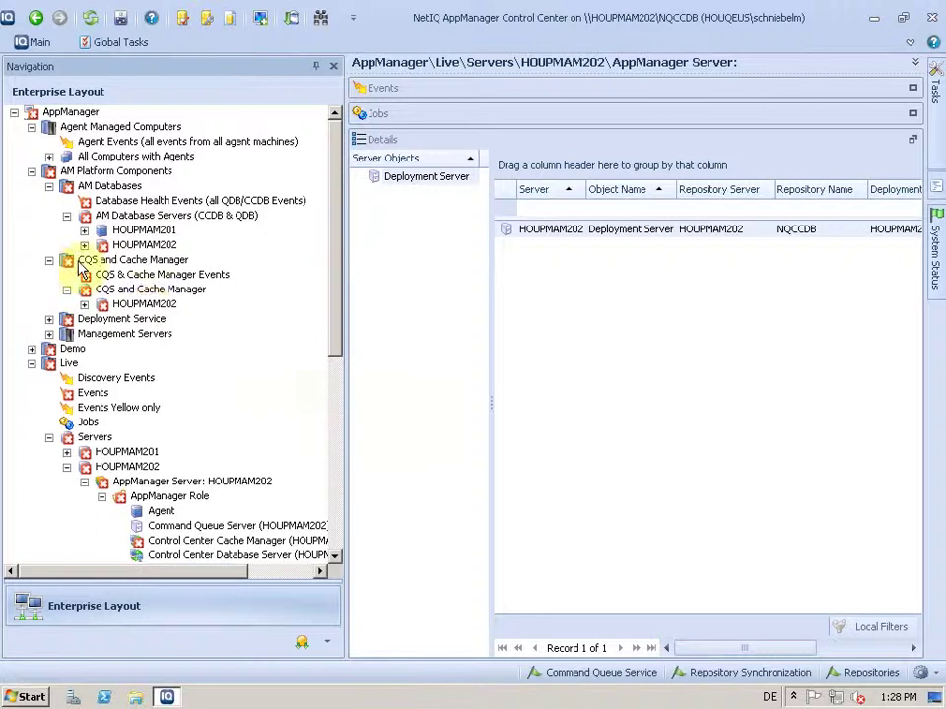
left_click(146, 276)
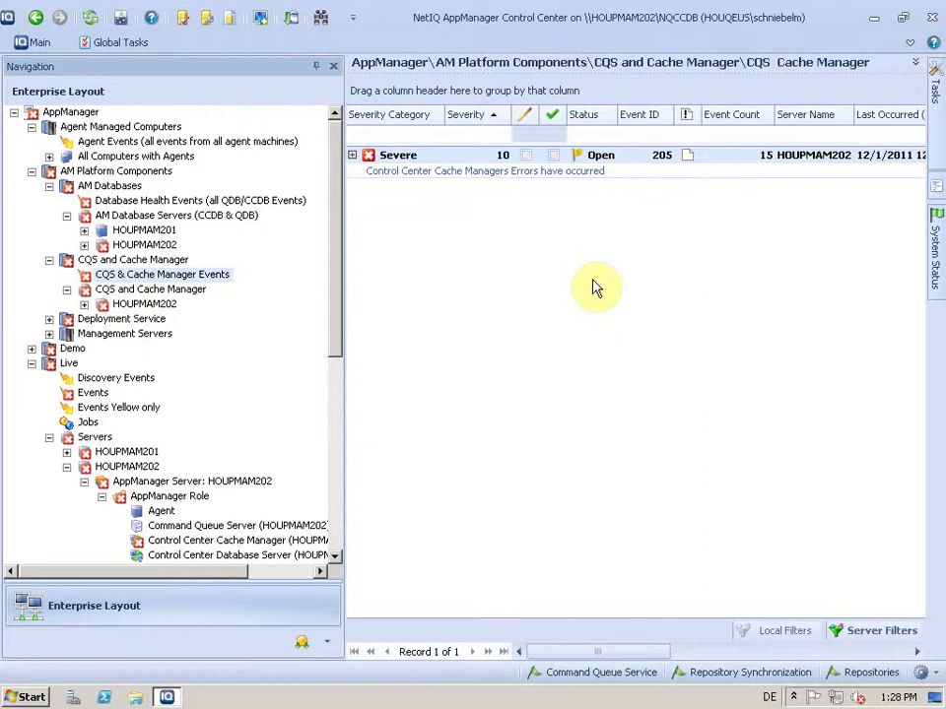
double_click(482, 175)
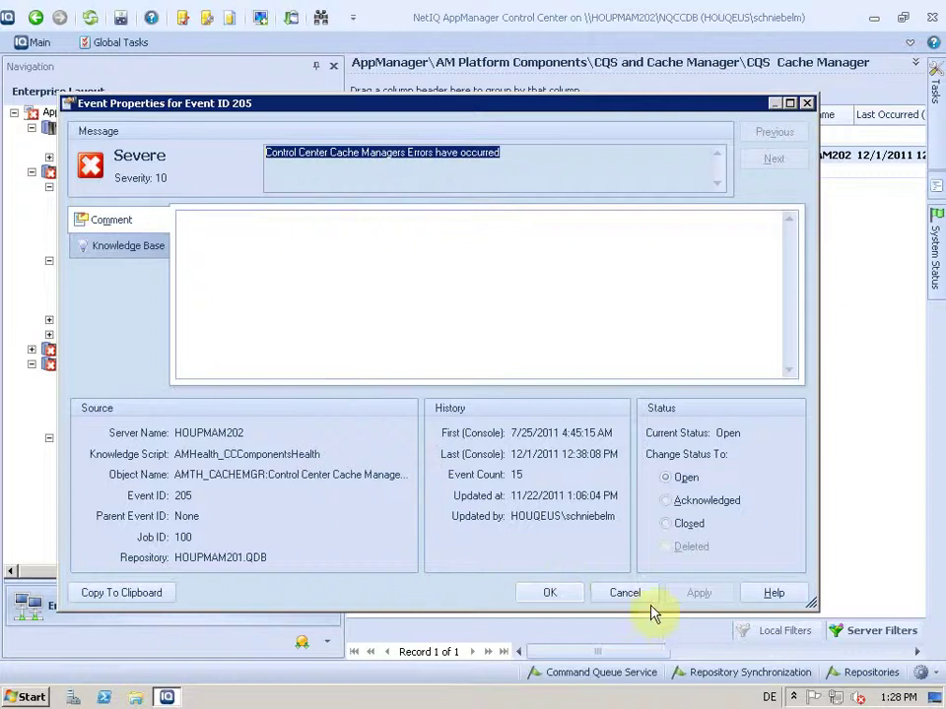
- Open the properties of the severe event listed for Control Center Cache Manager under the AppManager Role of HOUPMAM202
left_click(624, 593)
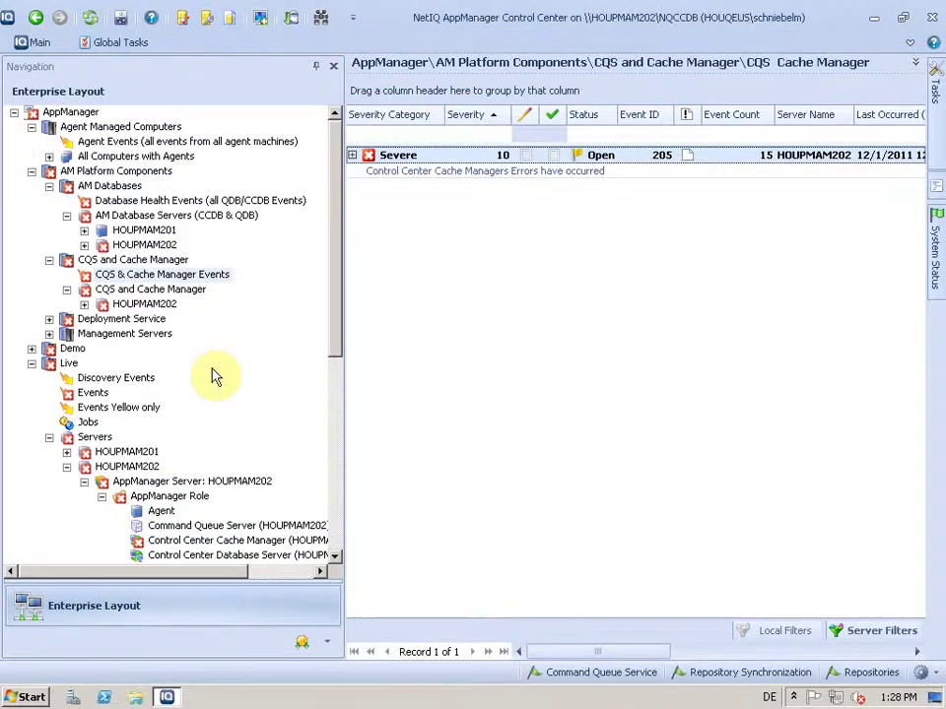
left_click(229, 541)
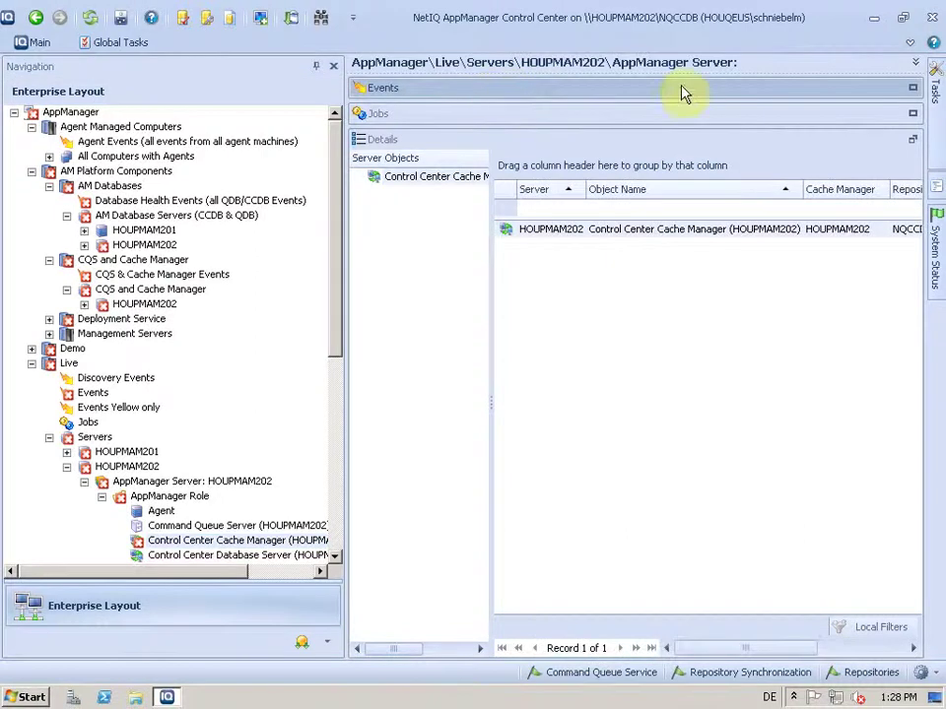
left_click(912, 89)
double_click(469, 180)
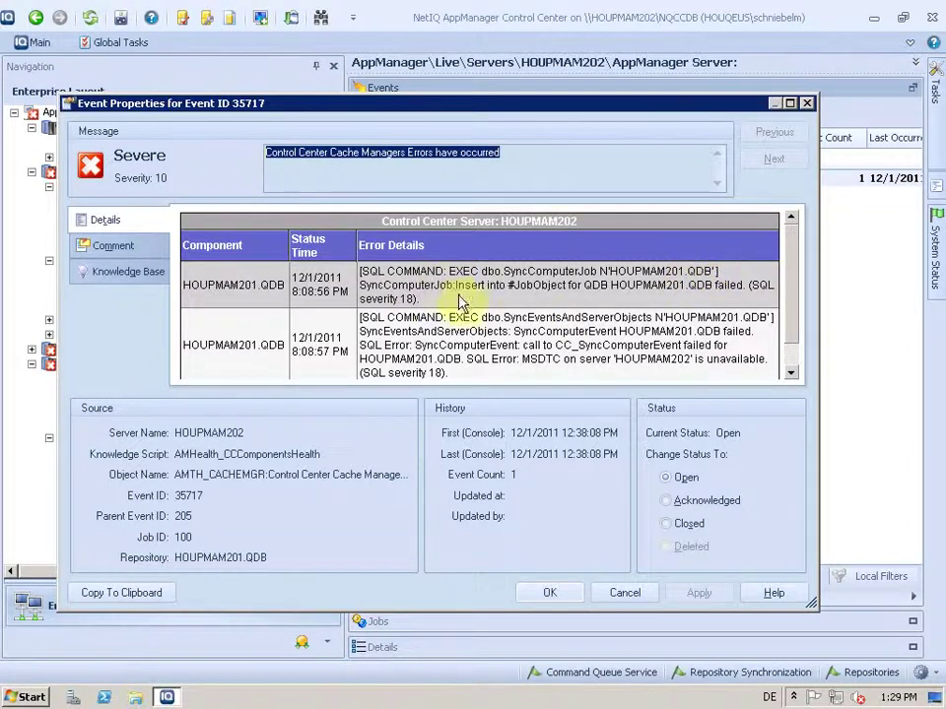
- Examine the SQL error details of the Cache Manager child event and close its properties without changes
left_click(490, 312)
scroll(498, 318, "down", 1)
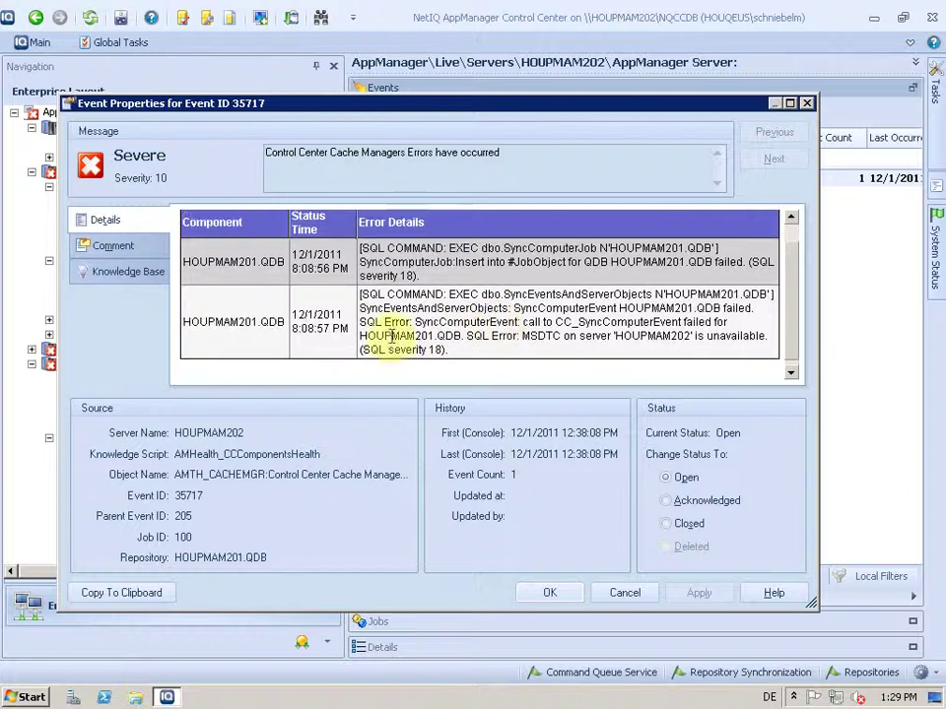
scroll(394, 339, "up", 1)
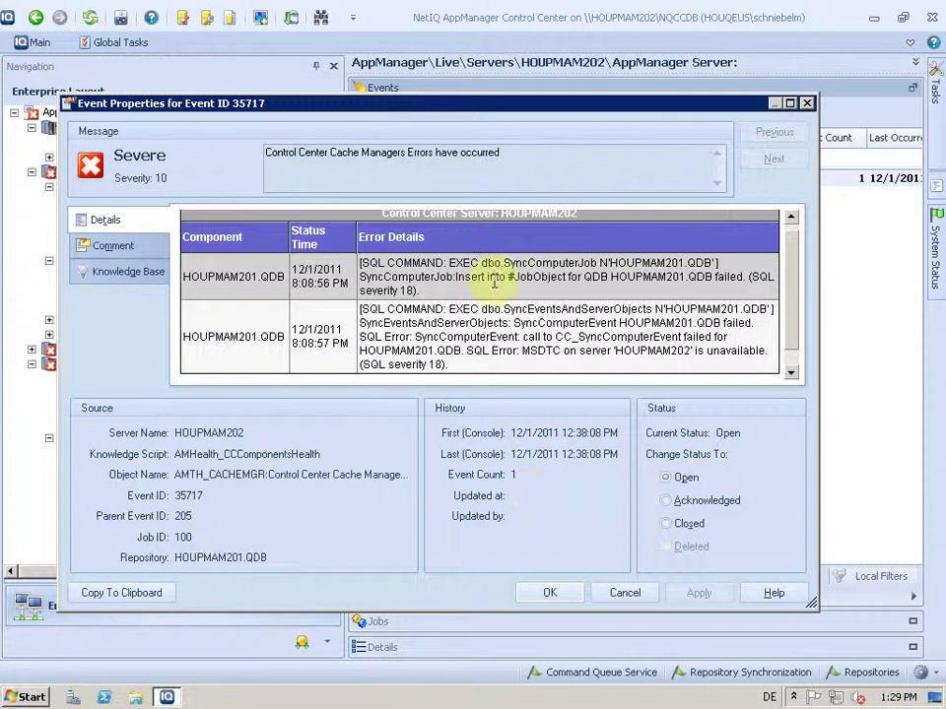
scroll(512, 290, "up", 1)
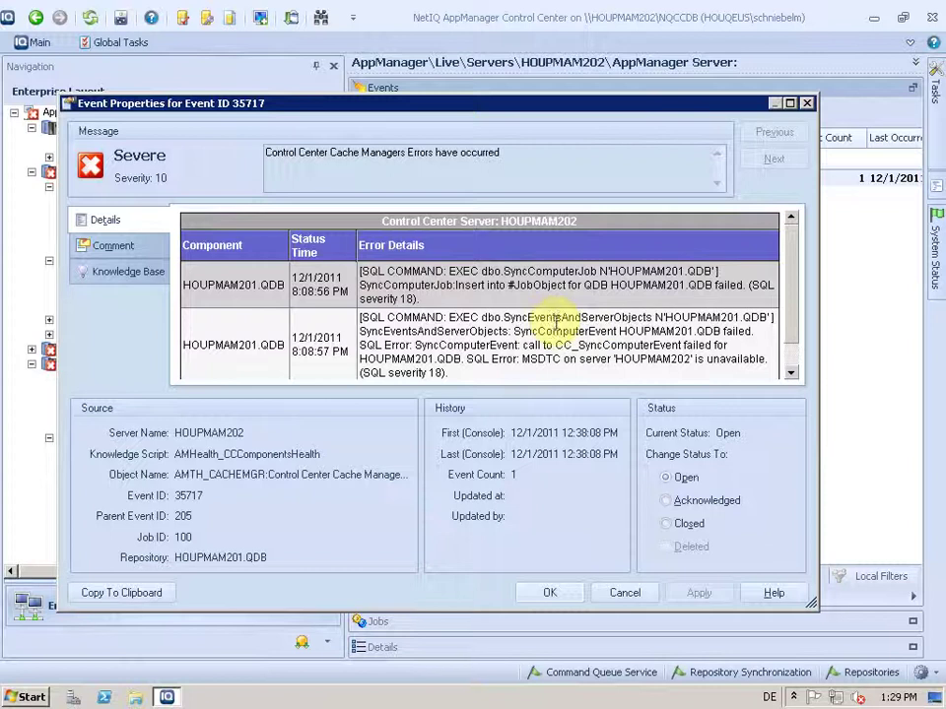
left_click(627, 597)
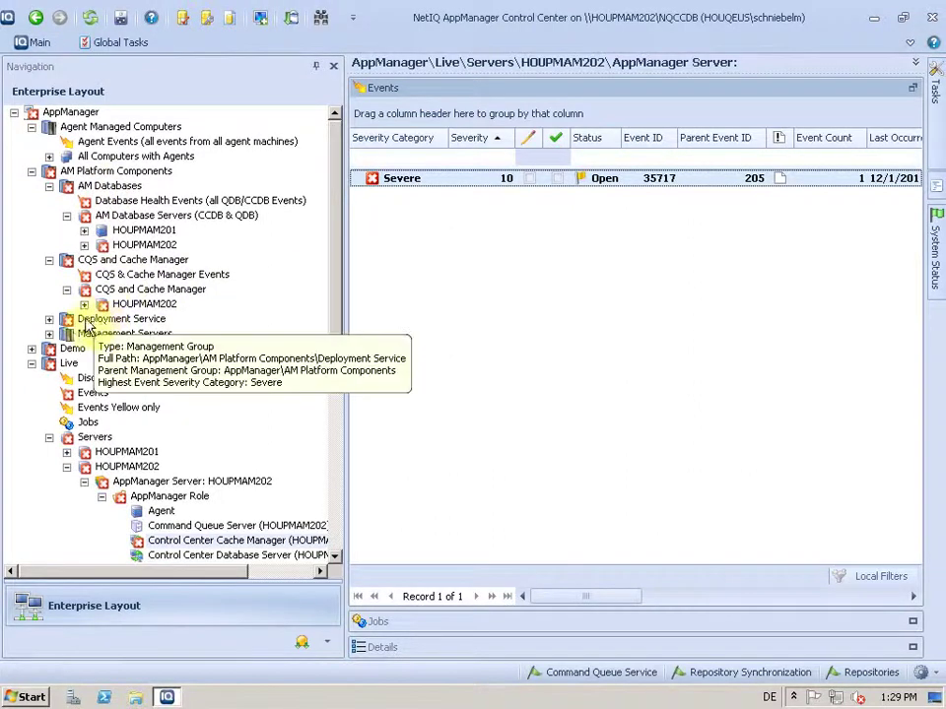
- Expand the Deployment Service and Management Servers groups under AM Platform Components
left_click(50, 320)
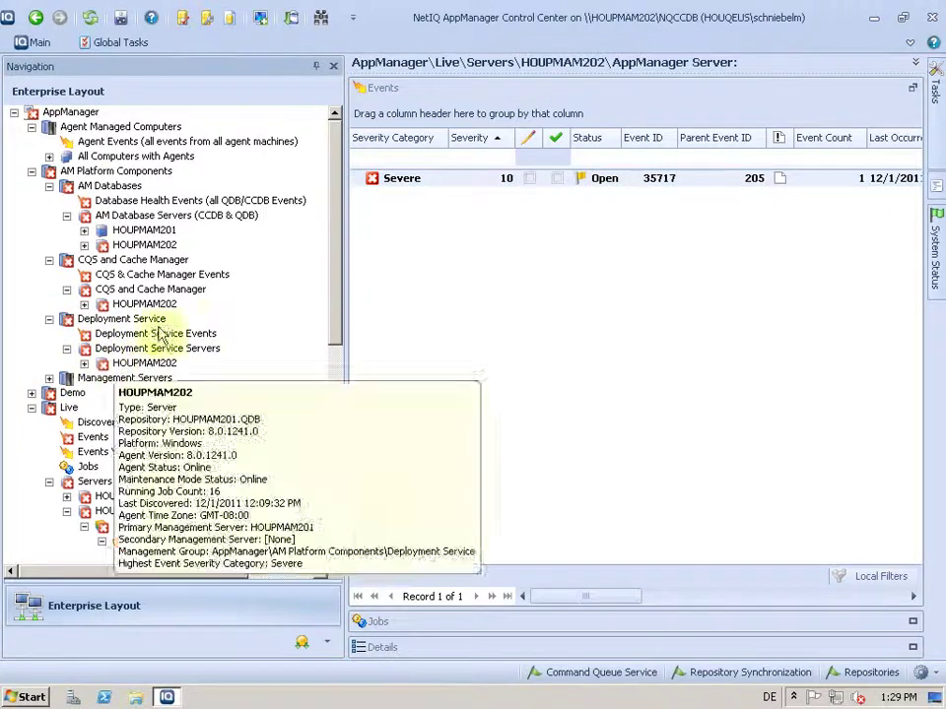
left_click(48, 378)
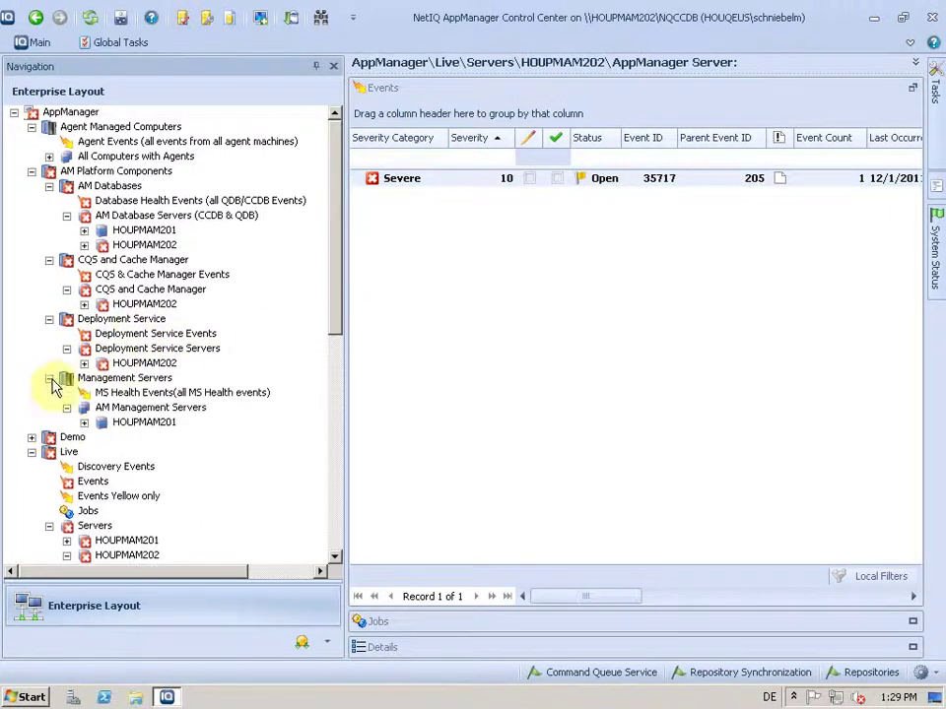